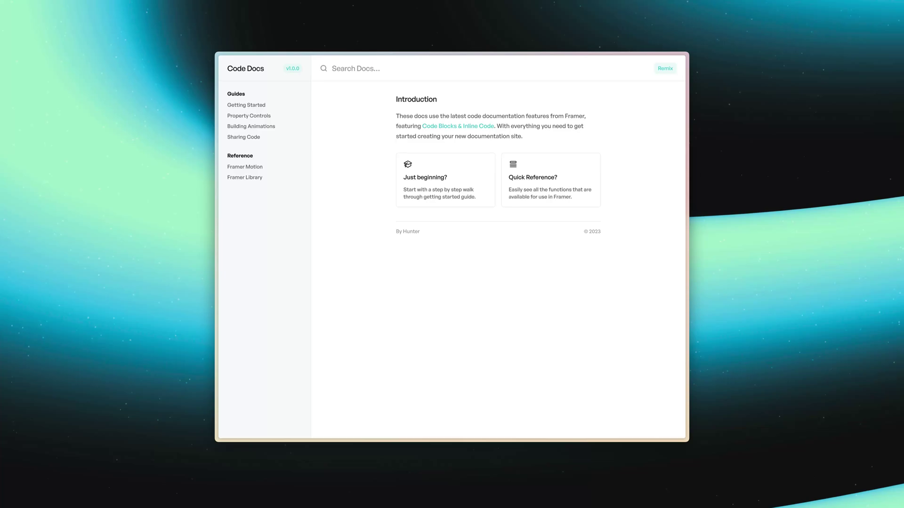
Step: Browse the Getting Started, Property Controls, Building Animations and Sharing Code guide pages
left_click(485, 203)
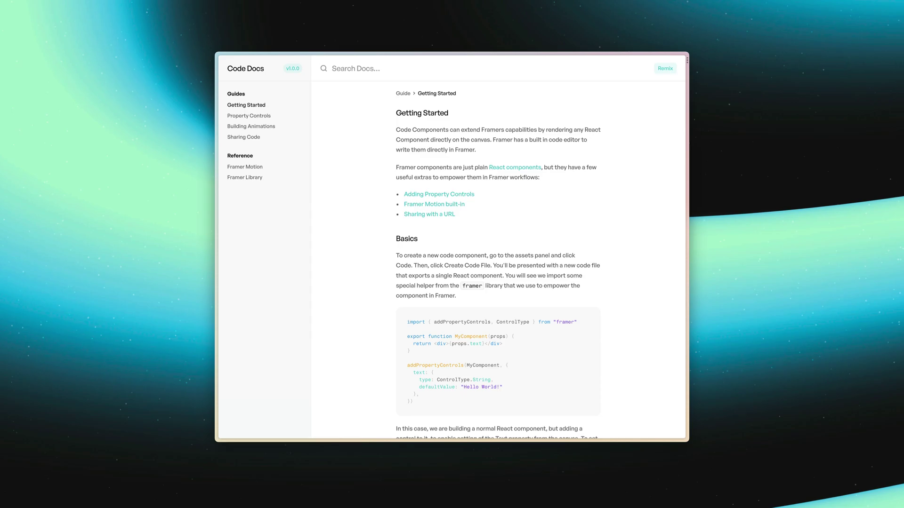
scroll(498, 259, "down", 8)
scroll(498, 259, "up", 6)
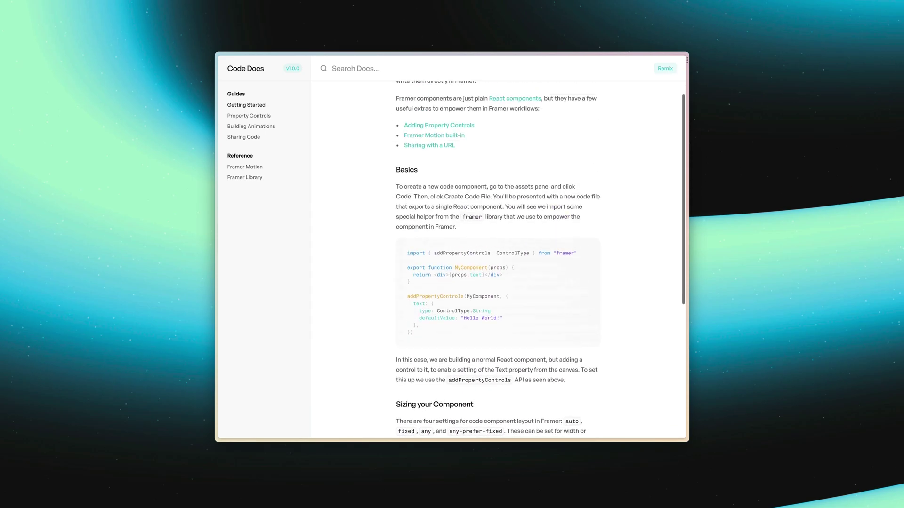
scroll(498, 259, "up", 2)
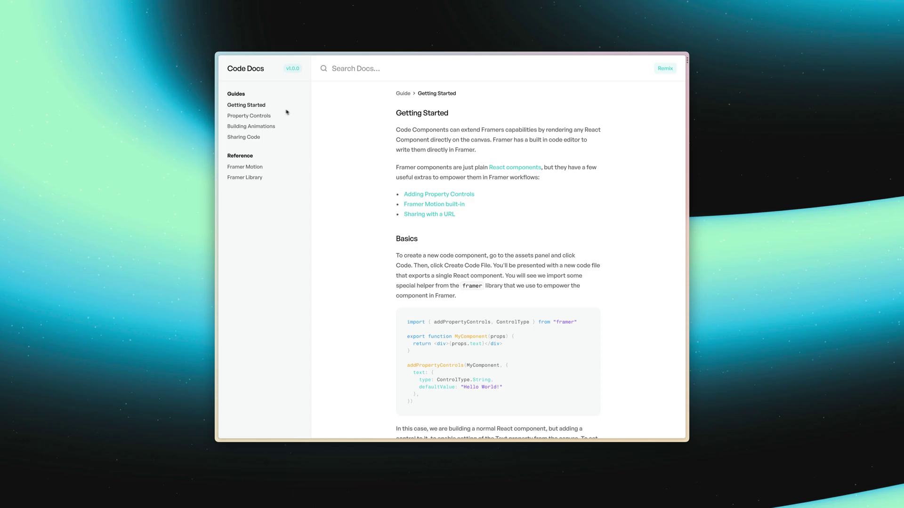
left_click(264, 116)
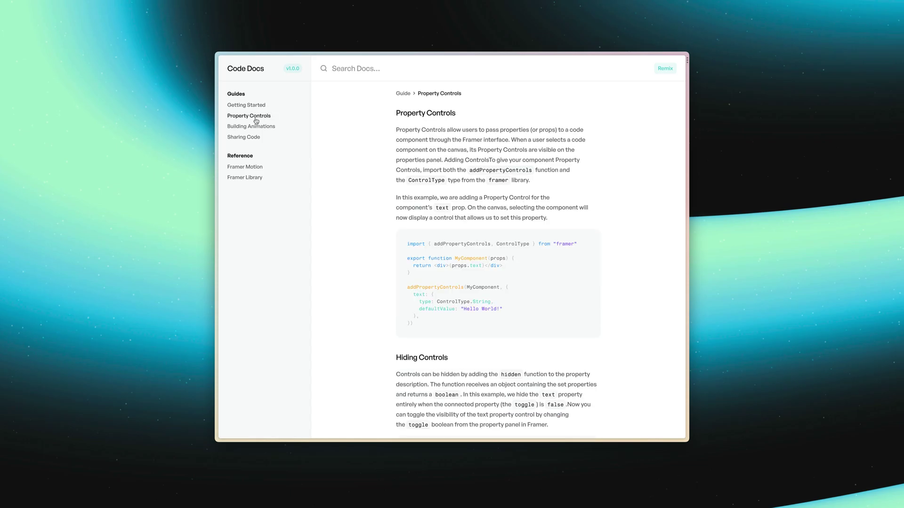
left_click(247, 127)
left_click(247, 139)
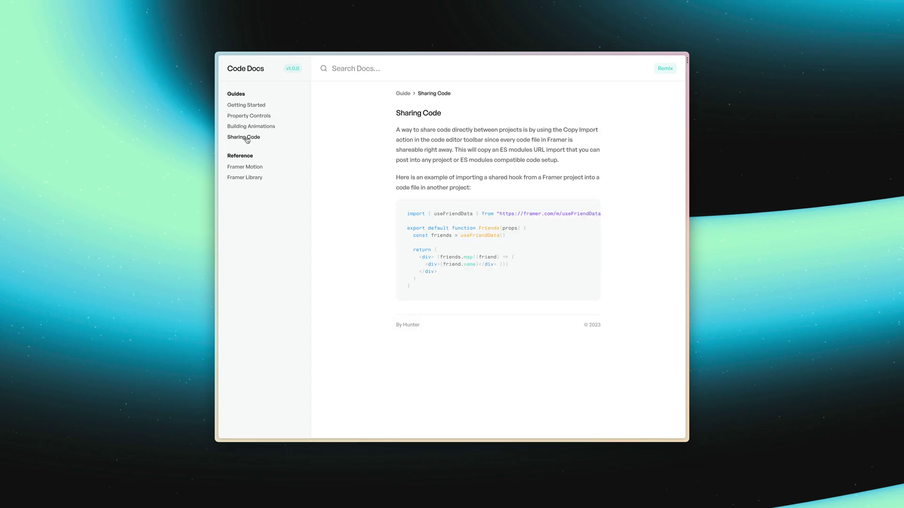
Step: Search the docs for 'addPro' and open the Framer Library result
left_click(351, 70)
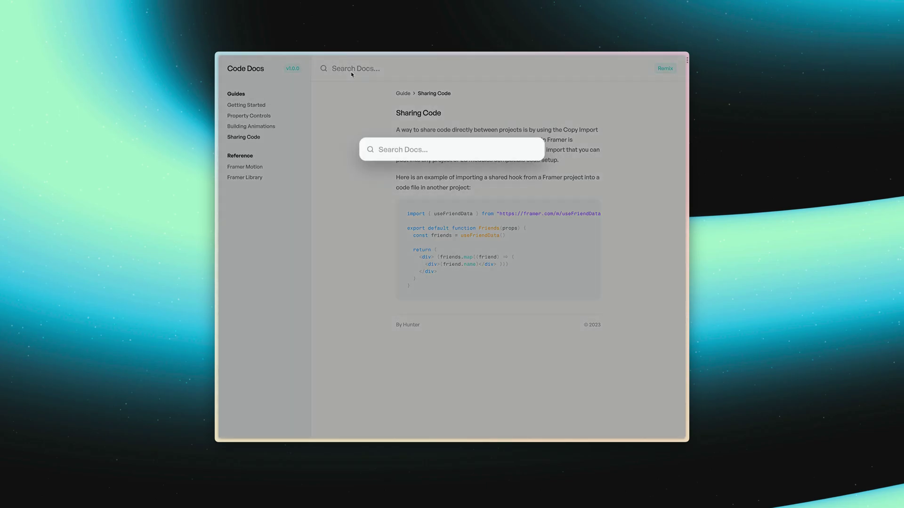
type("addPro")
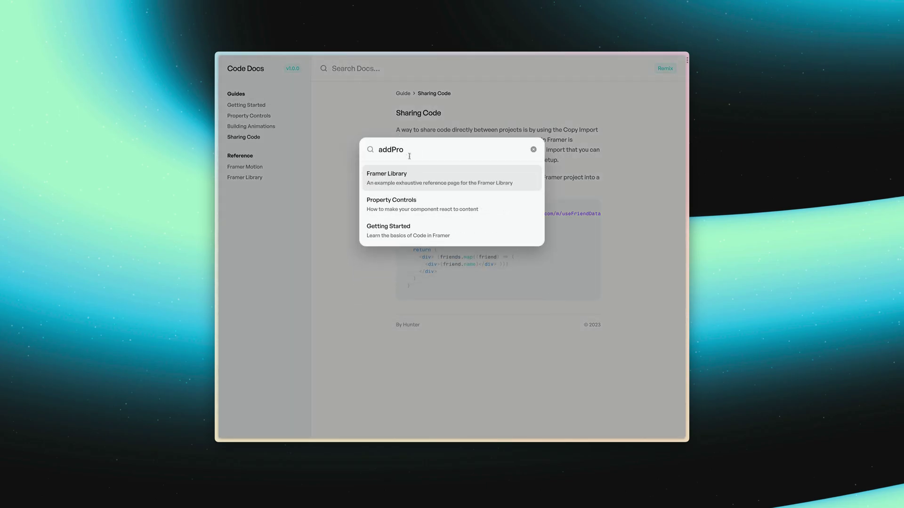
left_click(419, 177)
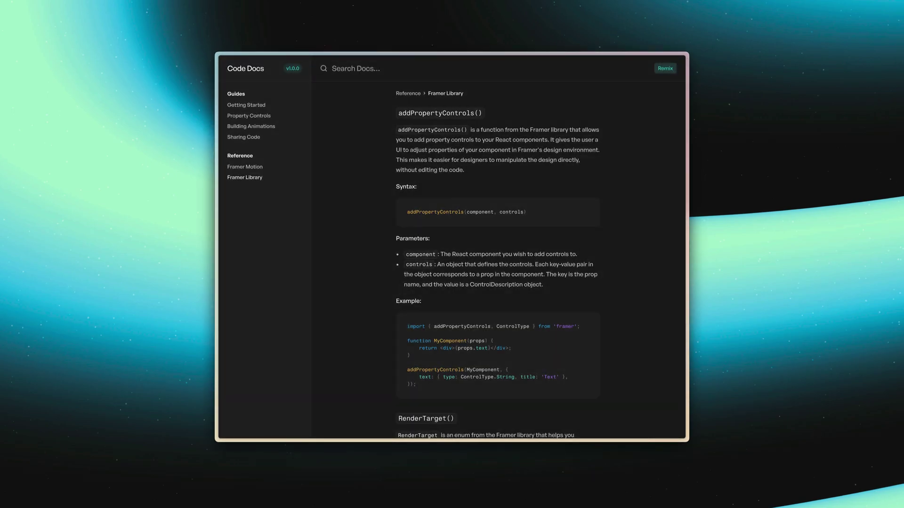
scroll(498, 256, "down", 4)
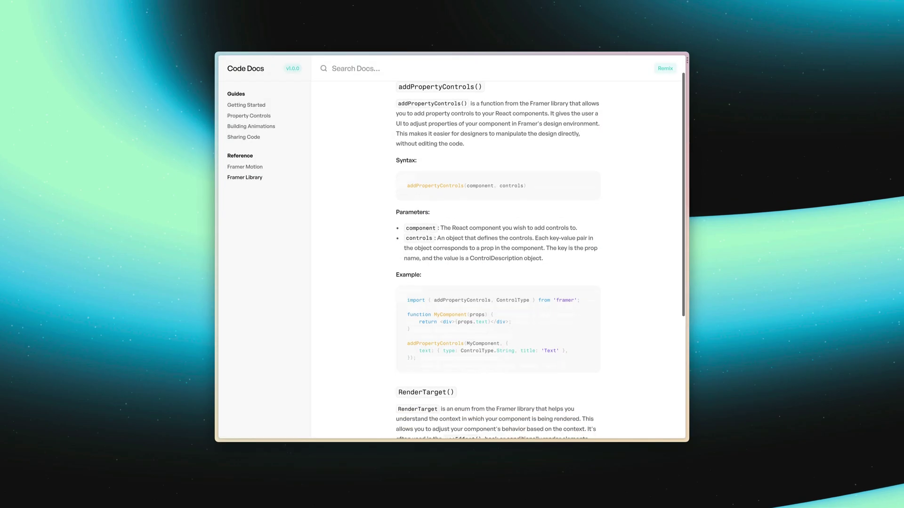
scroll(498, 256, "up", 4)
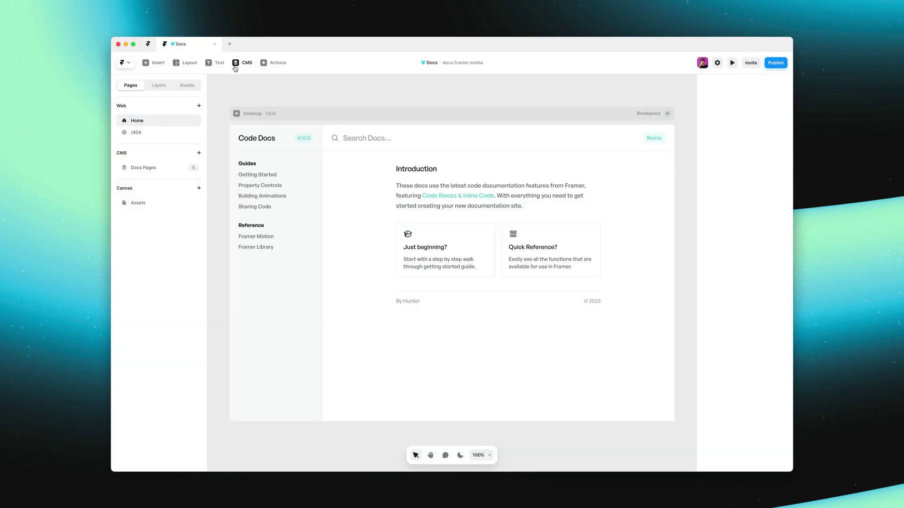
Step: Open the Getting Started item in the Docs CMS collection
left_click(239, 68)
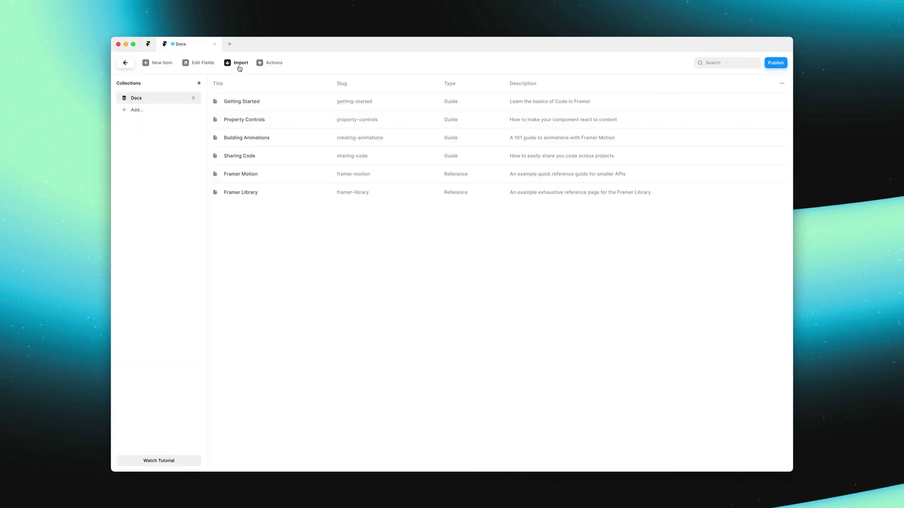
left_click(269, 102)
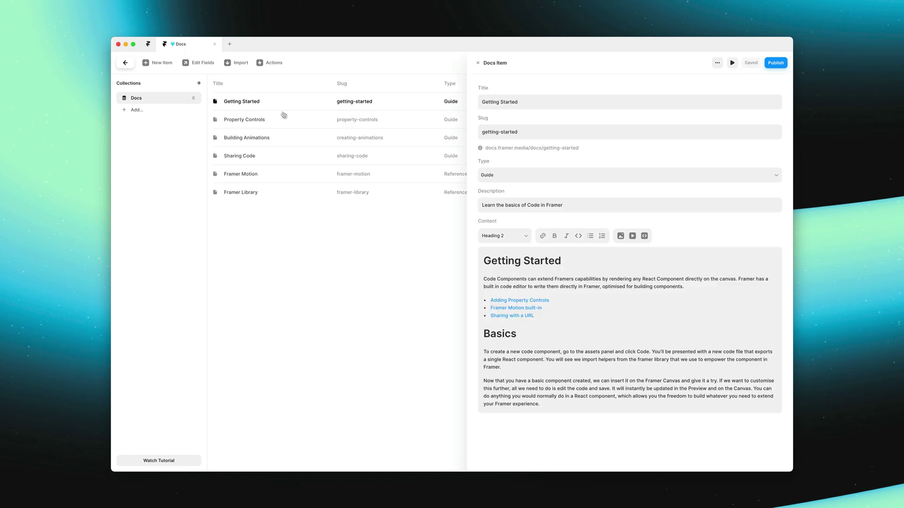
Step: Make the word 'framer' in the Basics paragraph inline code
double_click(644, 360)
left_click(579, 237)
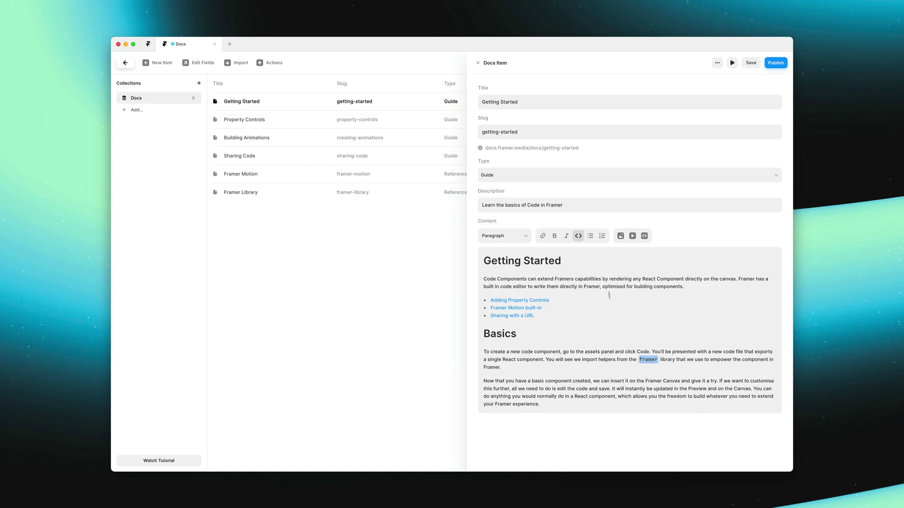
left_click(633, 360)
left_click(585, 368)
Step: Insert a JSX code block reading '// This is Code' below the Basics paragraph
key("Return")
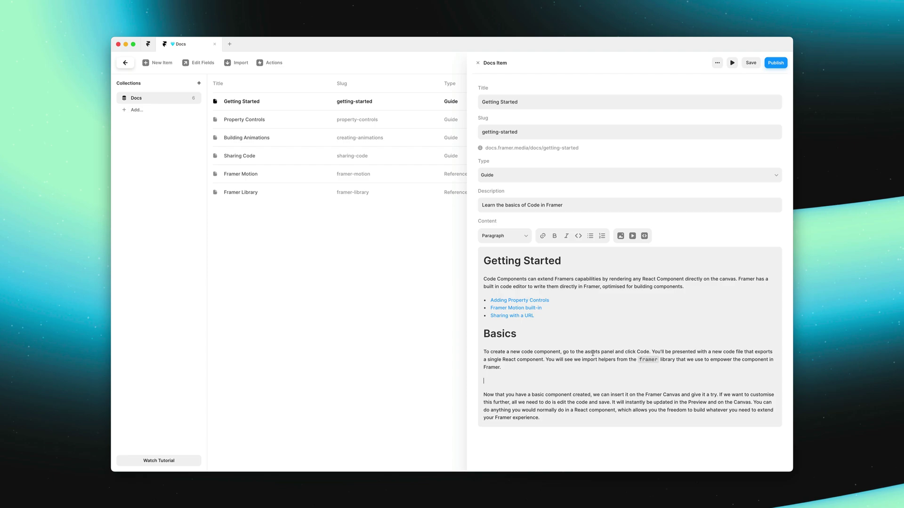
left_click(644, 236)
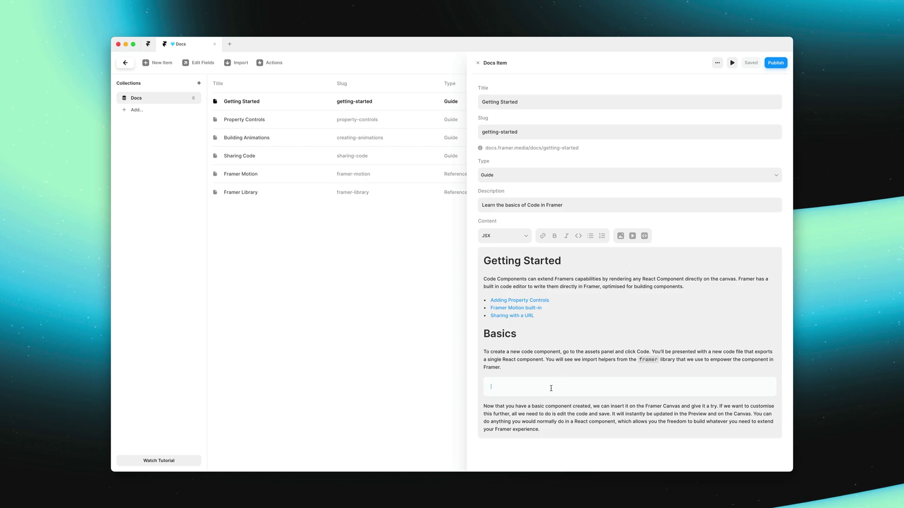
type("// This is Code")
left_click(521, 238)
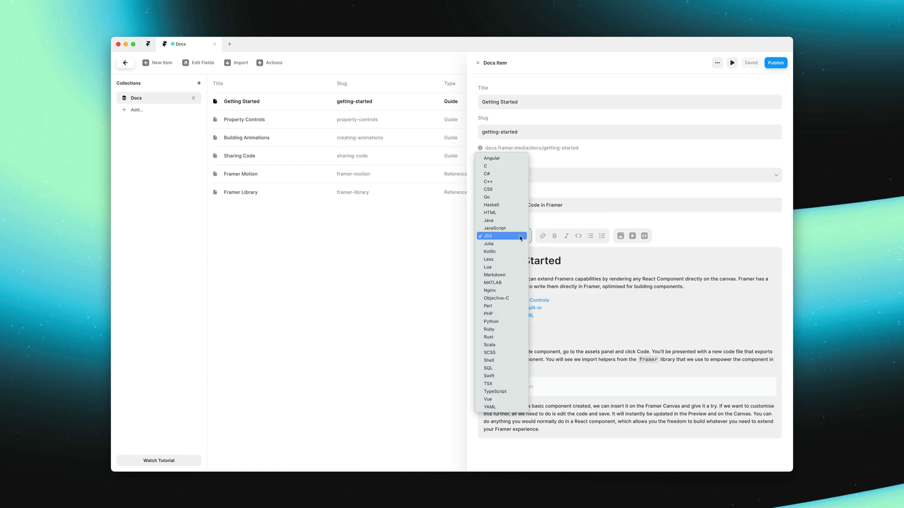
left_click(523, 238)
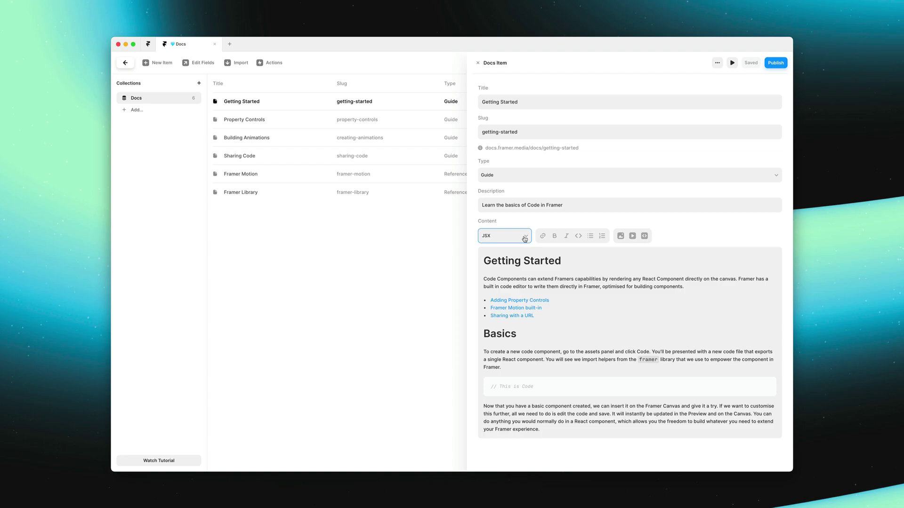
left_click(567, 386)
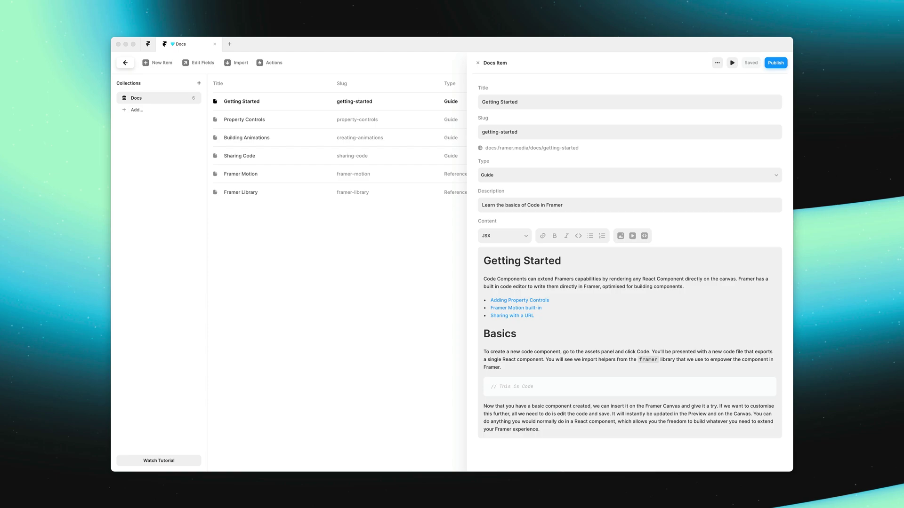
Step: Replace the placeholder line with the pasted addPropertyControls example, then return to the canvas
left_click(520, 391)
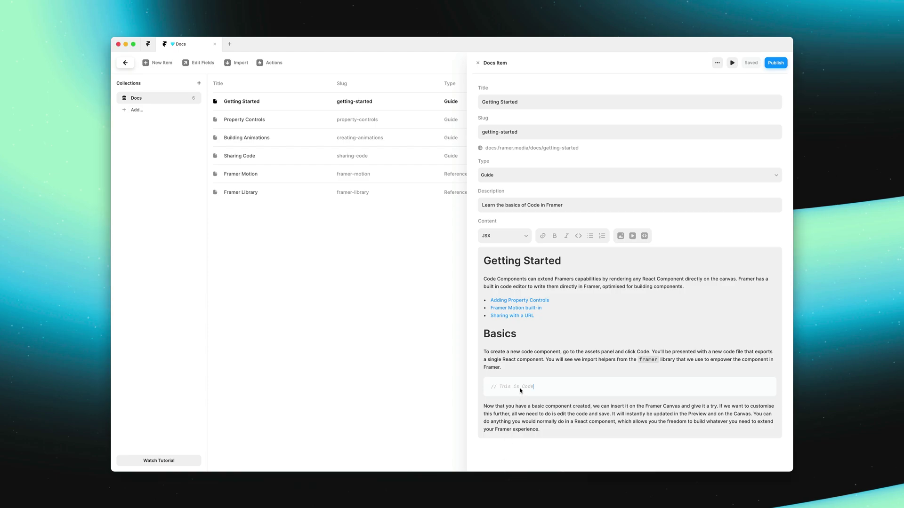
triple_click(520, 390)
type("import { addPropertyControls, ControlType } from \"framer\"  export function MyComponent(props) {   return <div>{props.text}</div> }  addPropertyControls(MyComponent, {   text: {     type: ControlType.String,     defaultValue: \"Hello World!\"   }, })")
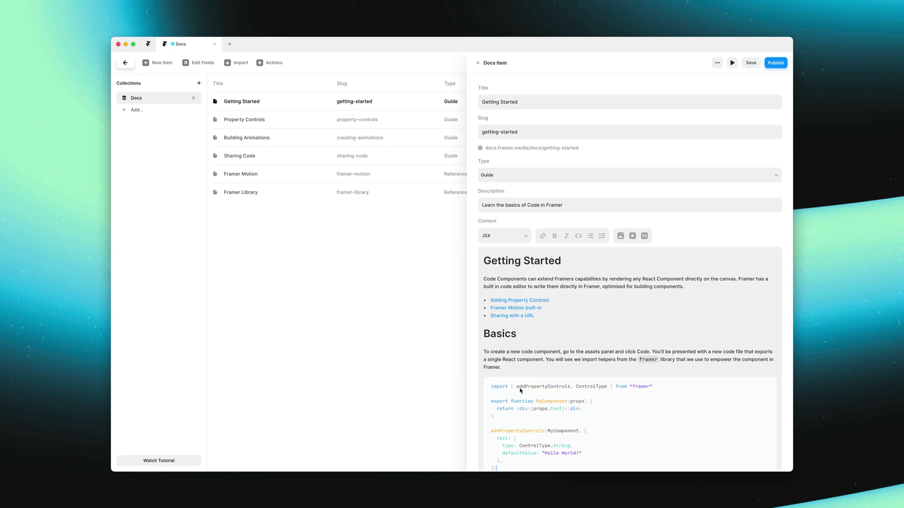
scroll(521, 390, "down", 3)
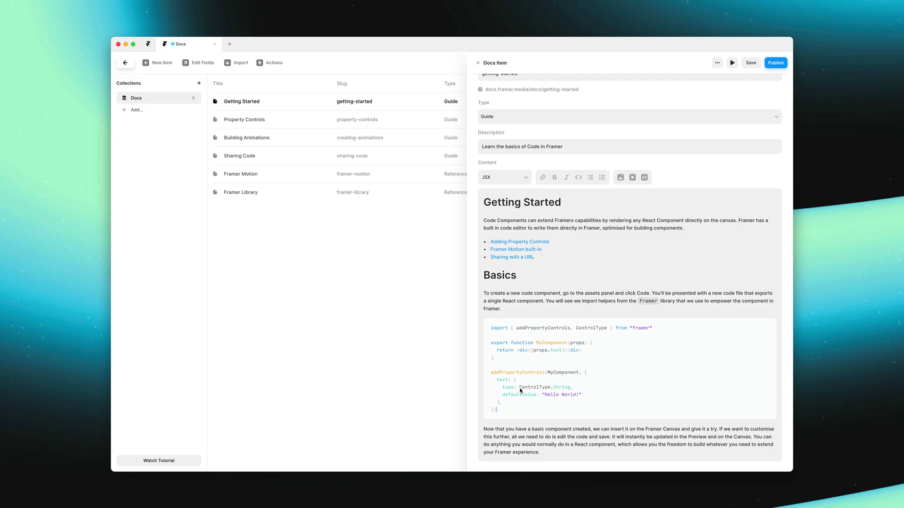
left_click(126, 63)
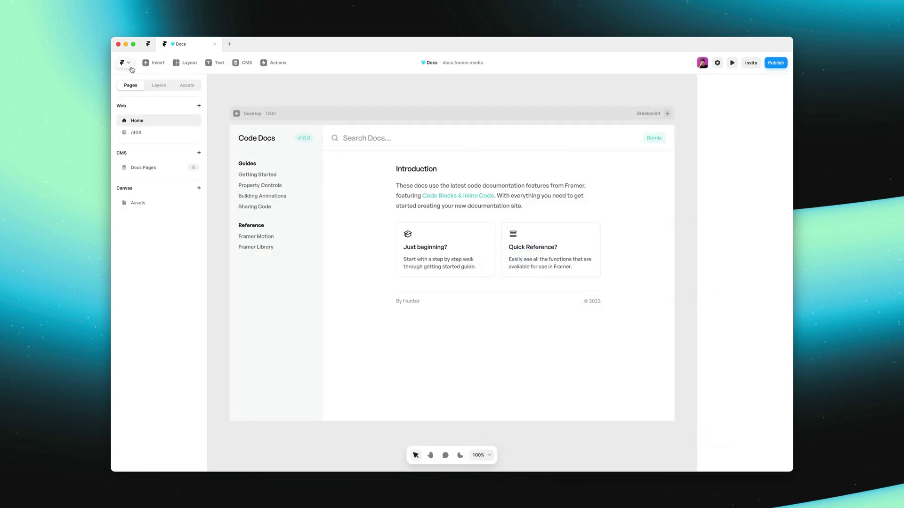
Step: Show the Docs Pages CMS page on the canvas
left_click(169, 167)
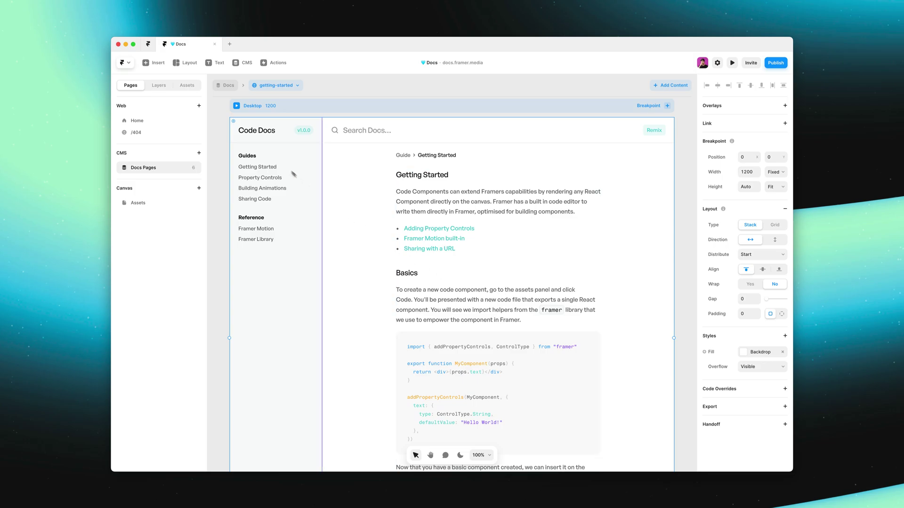
Step: In Assets, open the Inline Code style and adjust its Size, ending at 95%
left_click(193, 89)
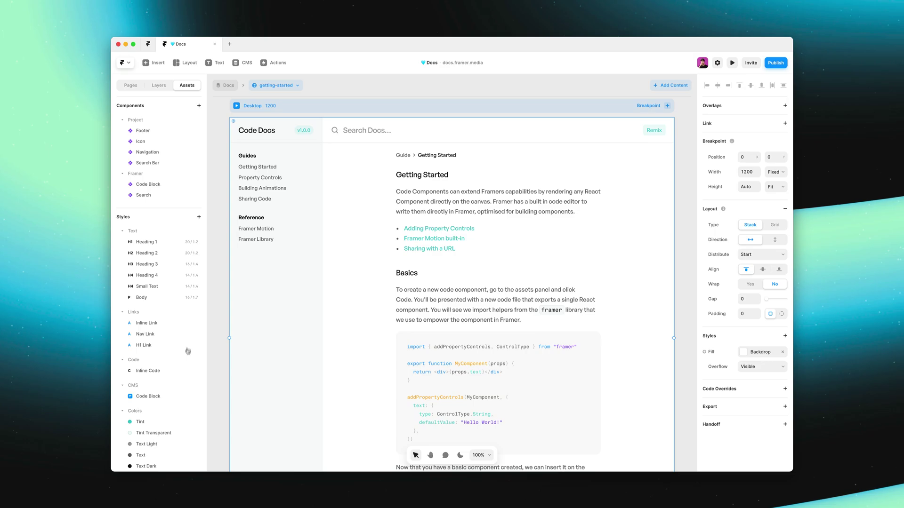
scroll(187, 378, "down", 3)
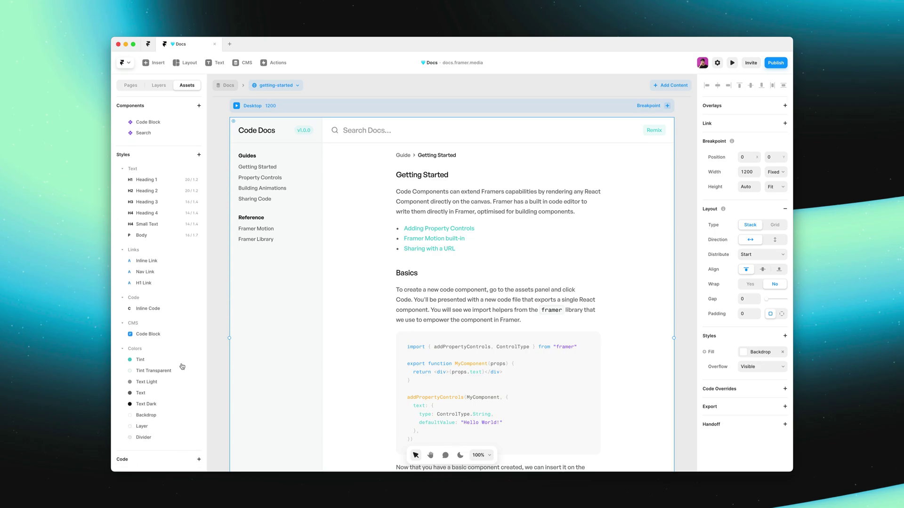
left_click(157, 311)
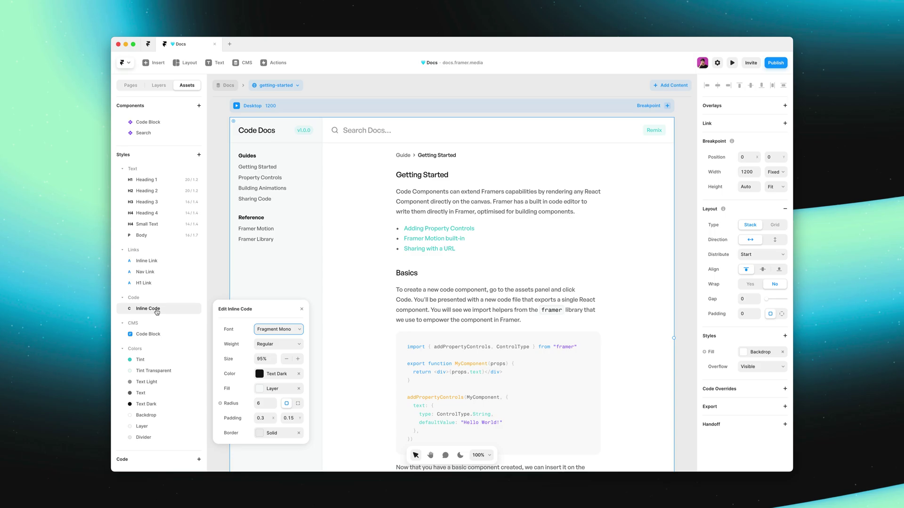
left_click(287, 360)
left_click(286, 360)
left_click(286, 360)
left_click(287, 360)
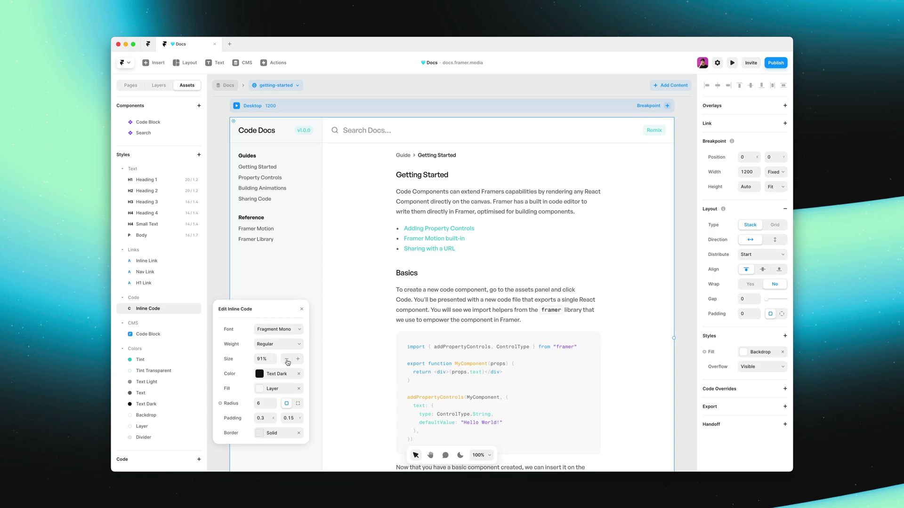
left_click(298, 360)
left_click(298, 360)
left_click(298, 360)
left_click(299, 360)
Step: Open the Code Block style, keep its theme Dynamic, and preview dark and light modes
scroll(300, 392, "down", 4)
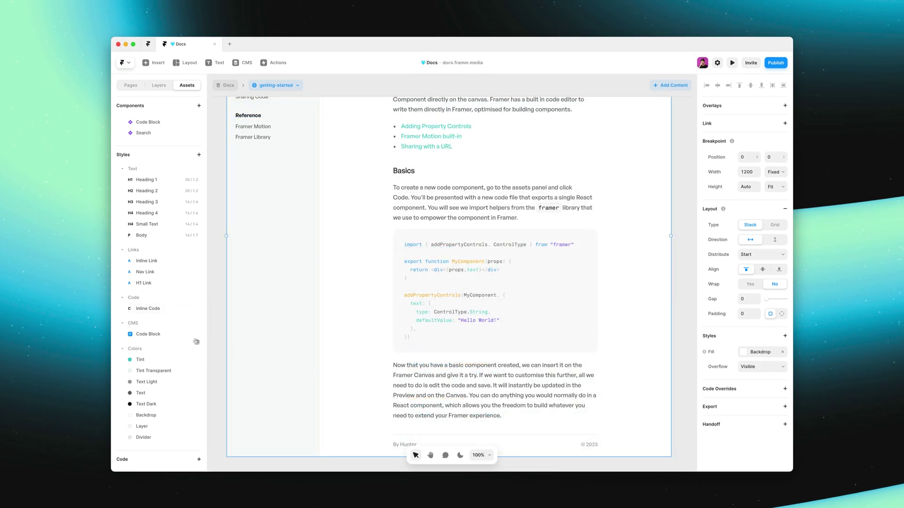
left_click(173, 335)
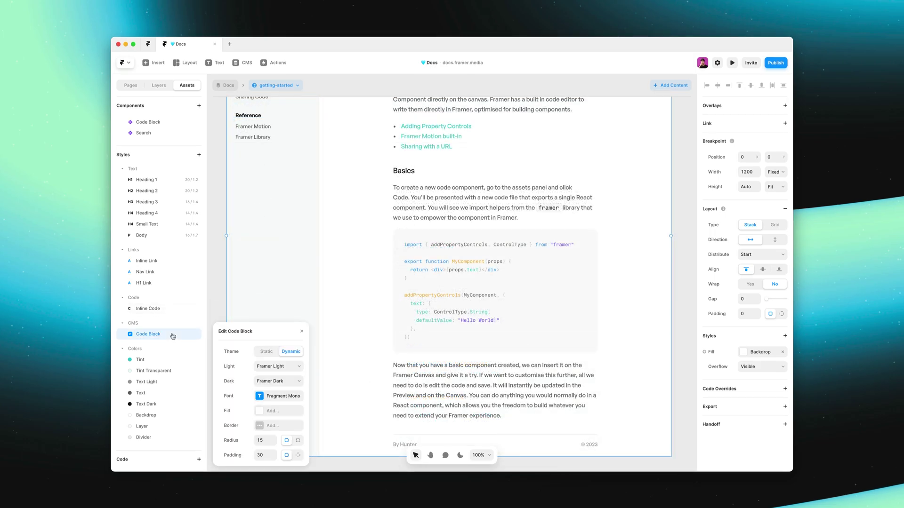
left_click(266, 352)
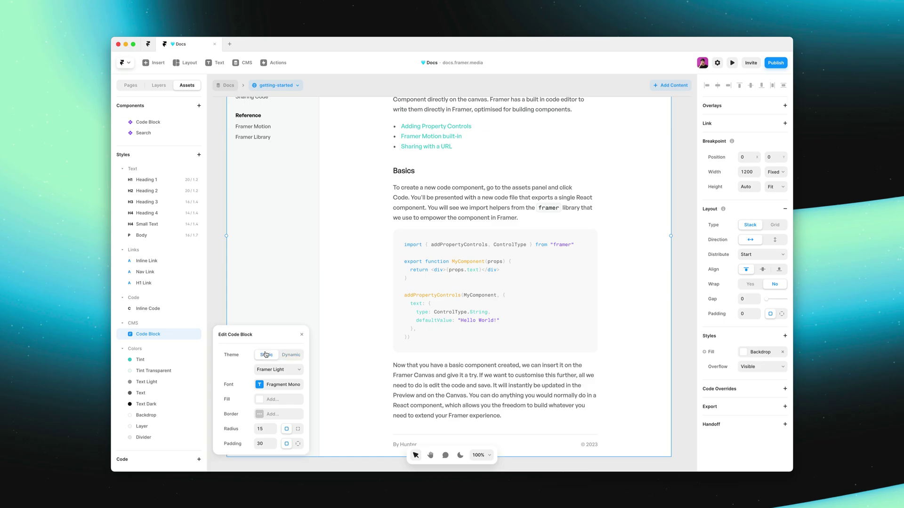
left_click(289, 355)
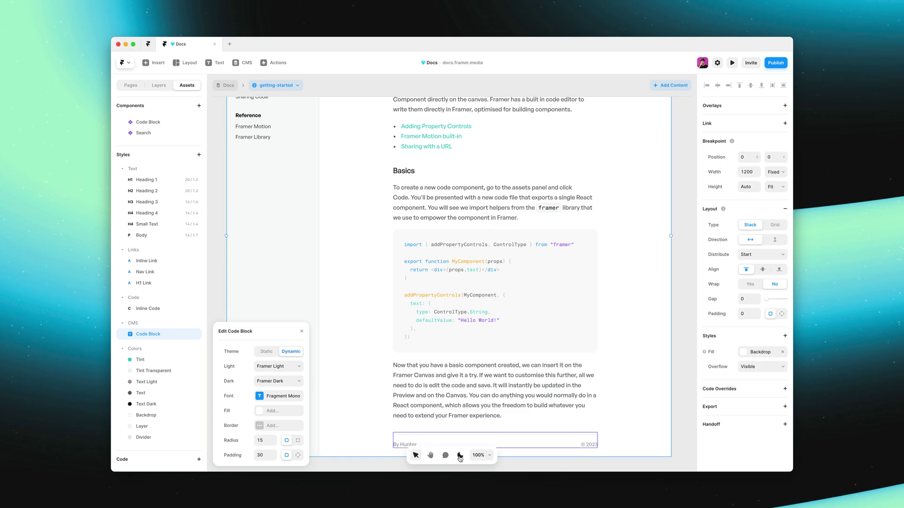
left_click(460, 457)
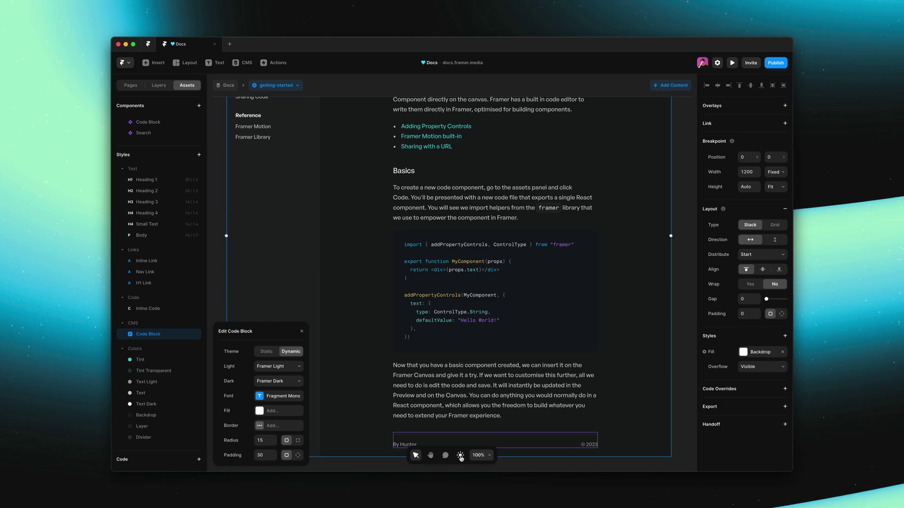
left_click(460, 457)
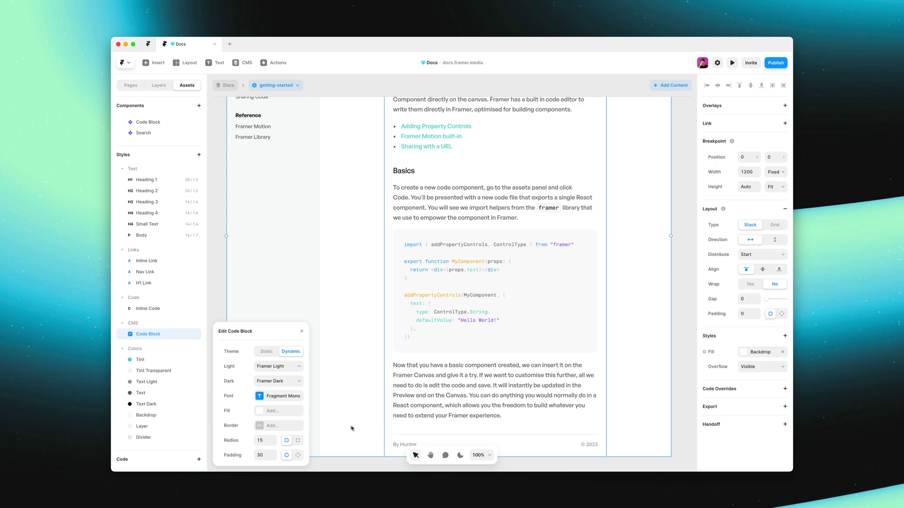
Step: Set the Code Block fill to the Layer colour and check it in dark and light modes
left_click(295, 415)
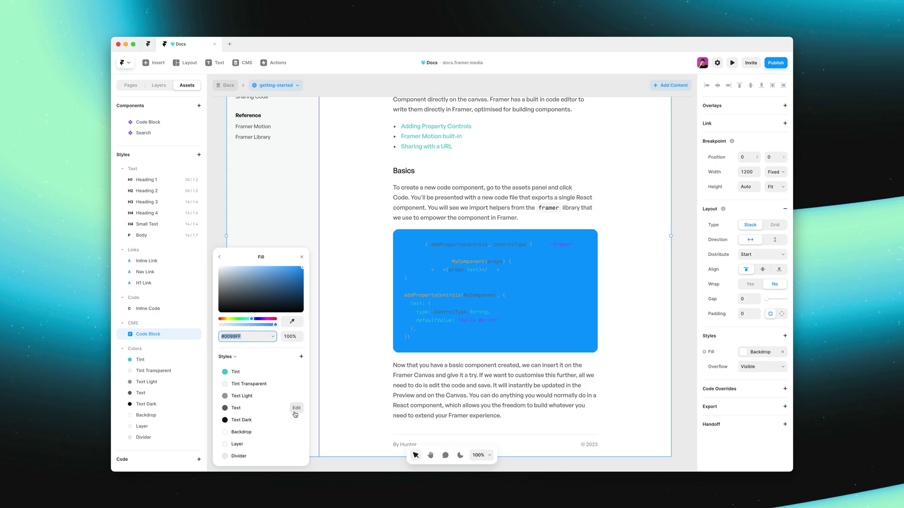
left_click(245, 444)
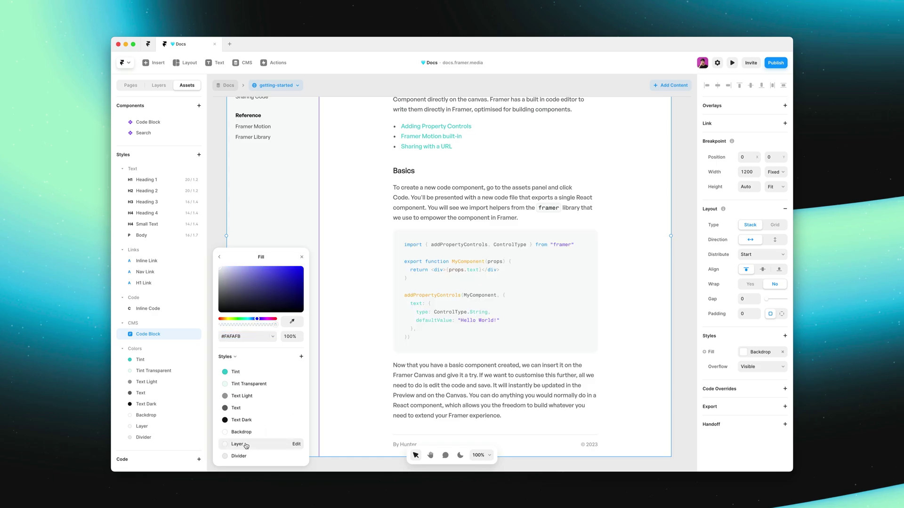
left_click(219, 257)
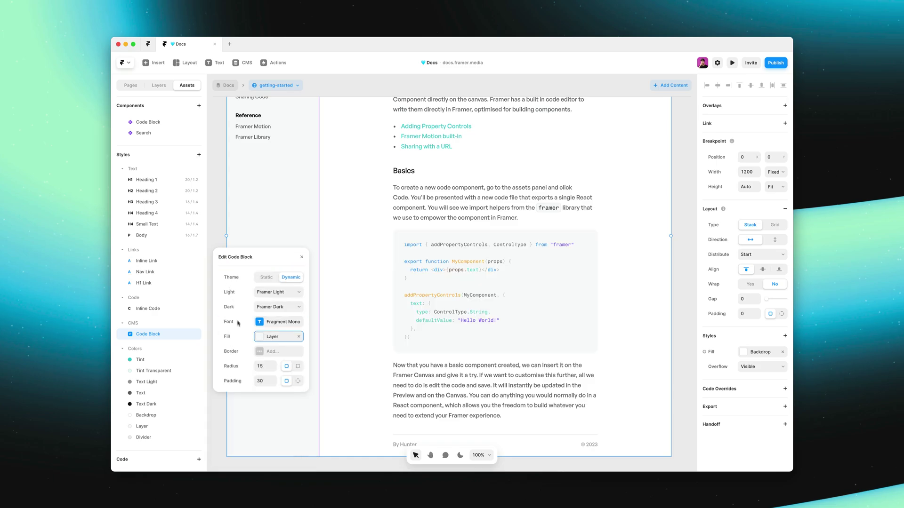
left_click(460, 455)
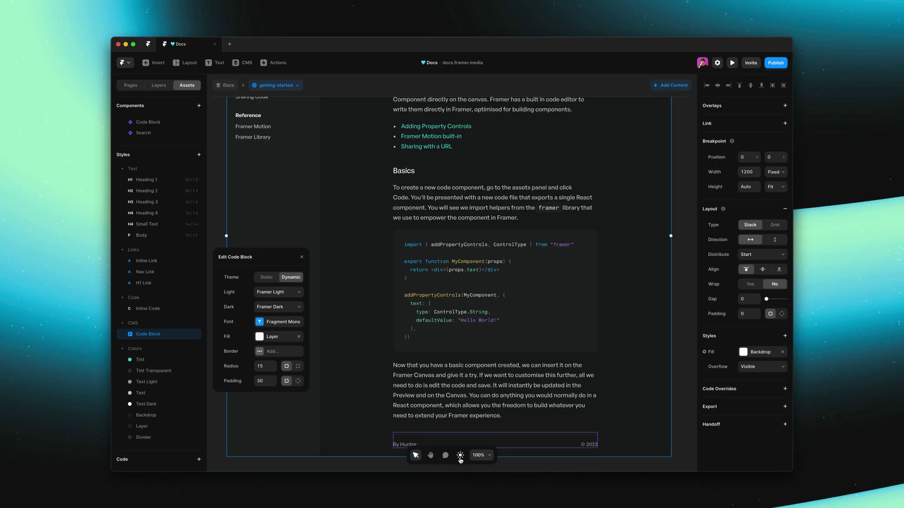
left_click(460, 456)
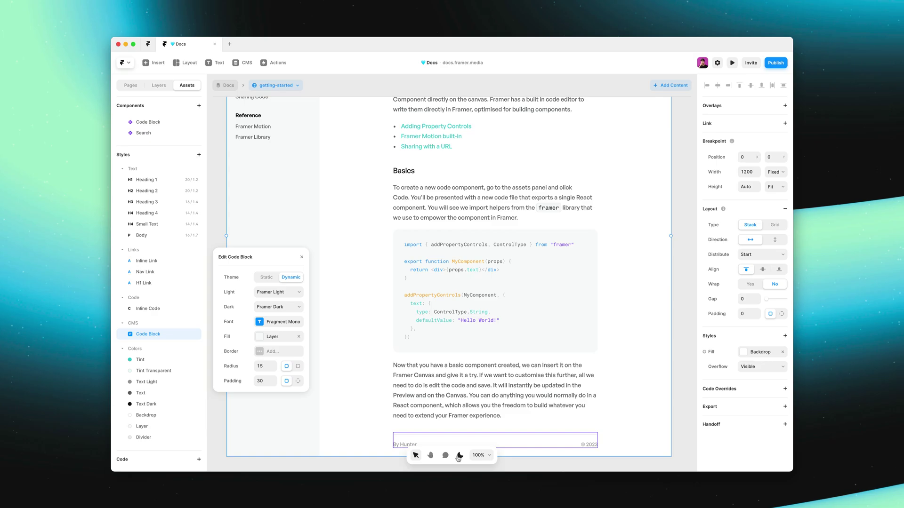
left_click(302, 261)
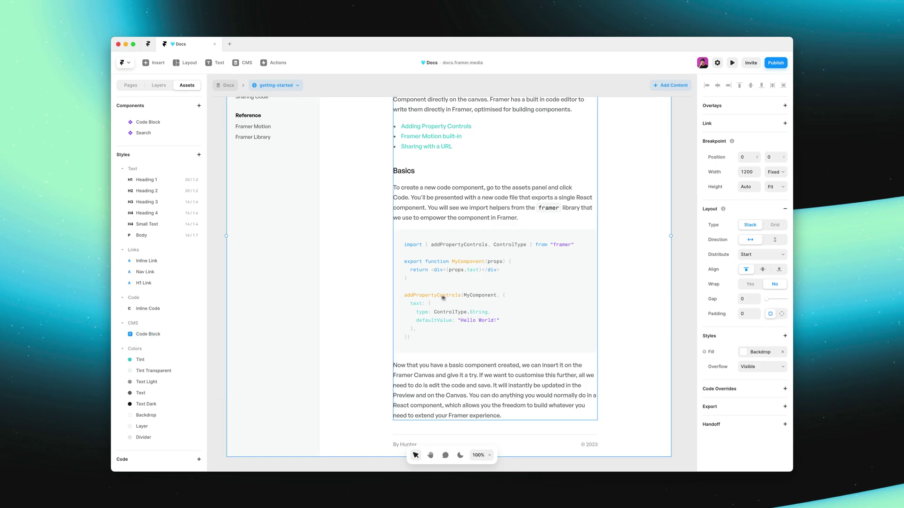
Step: Open the Getting Started item and change the heading to 'Framer Basics'
left_click(458, 295)
double_click(459, 296)
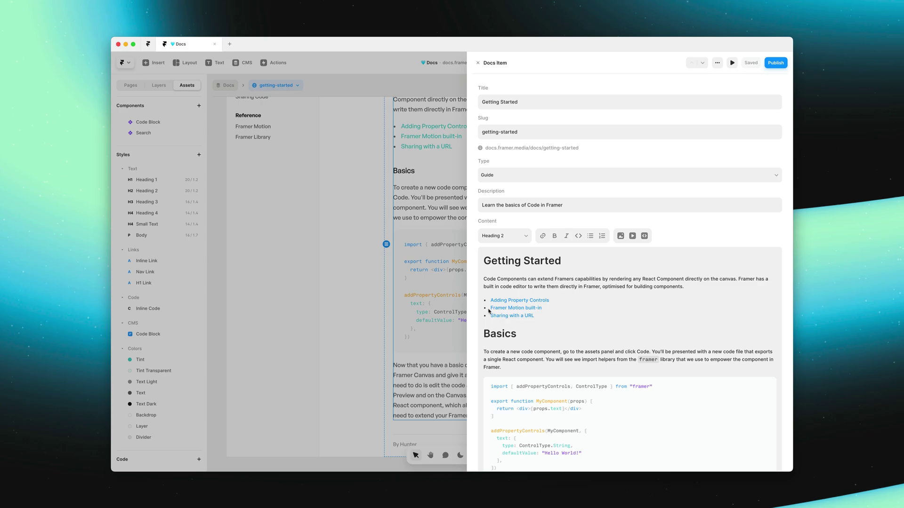
scroll(518, 335, "down", 3)
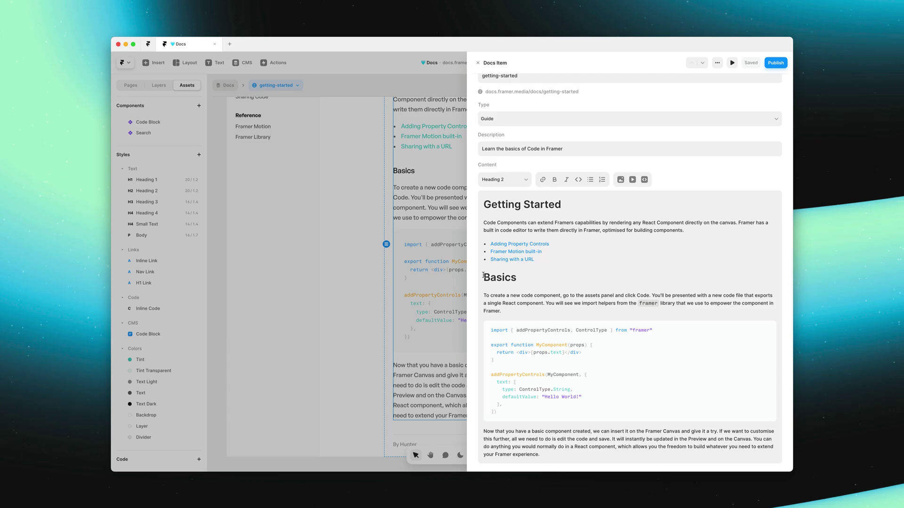
type("Framer")
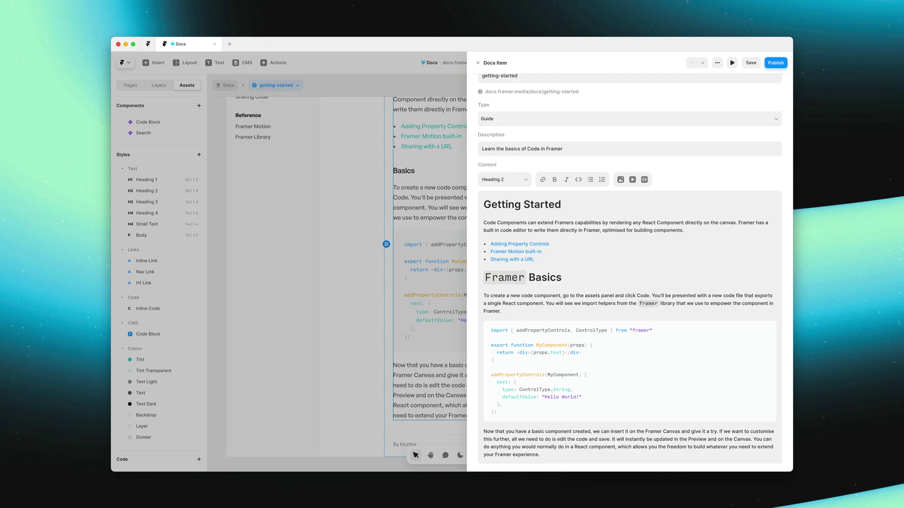
Step: Copy the code block, paste it below the Framer Basics heading, and save
scroll(557, 321, "down", 1)
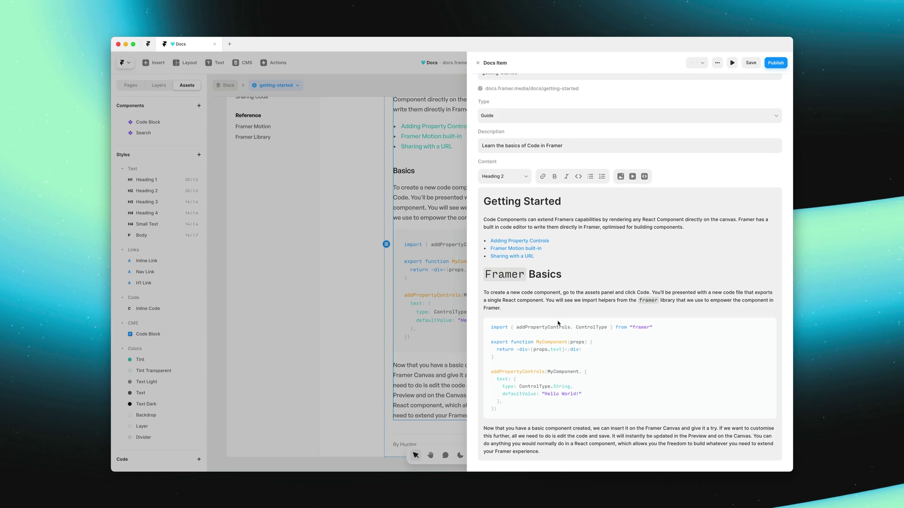
left_click(507, 413)
left_click_drag(508, 413, 487, 322)
key("super+c")
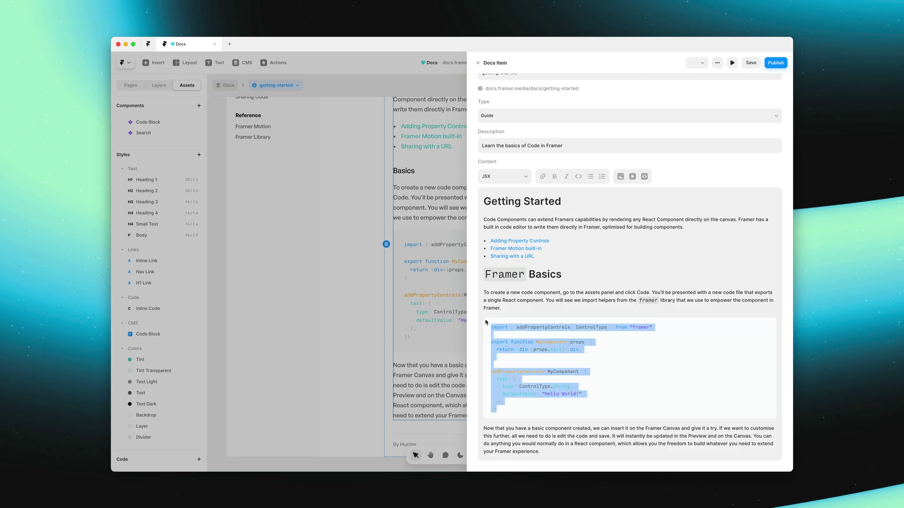
left_click(565, 276)
key("Return")
key("super+v")
key("super+s")
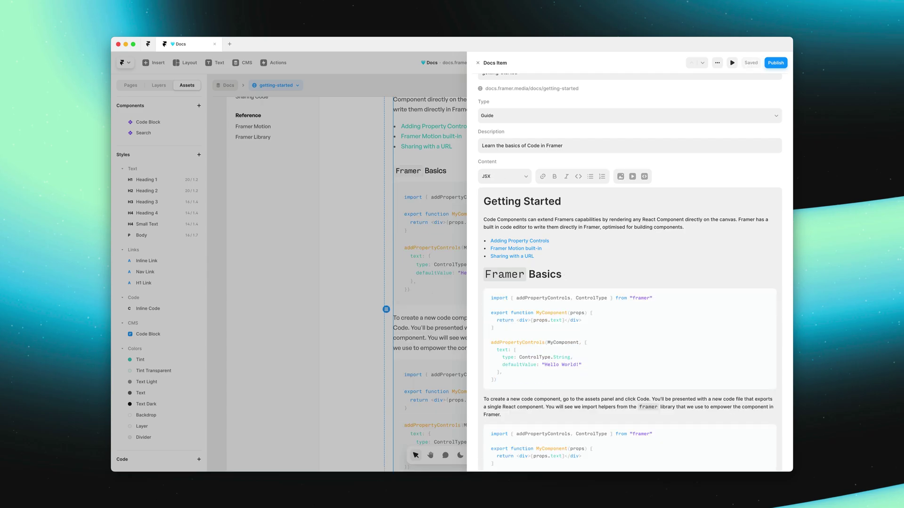
Step: Close the Docs Item editor and review the updated Framer Basics section on the canvas
left_click(437, 257)
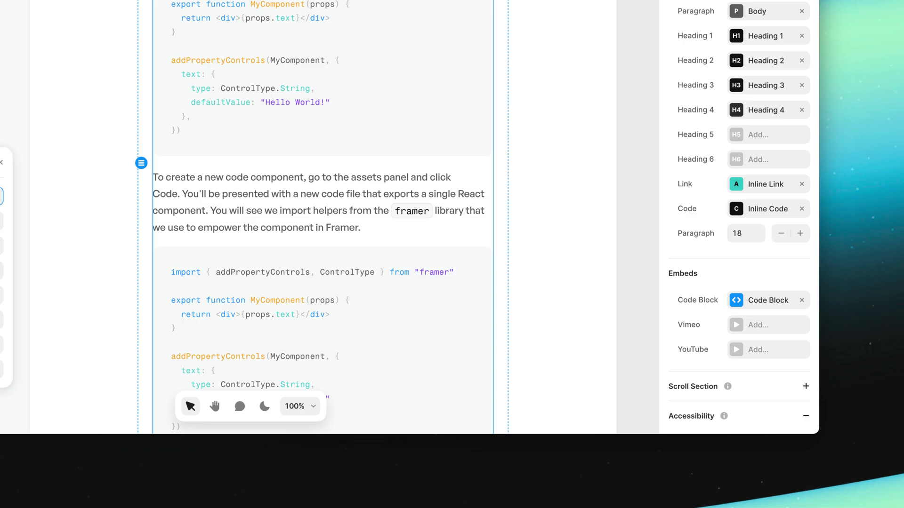
scroll(739, 217, "up", 5)
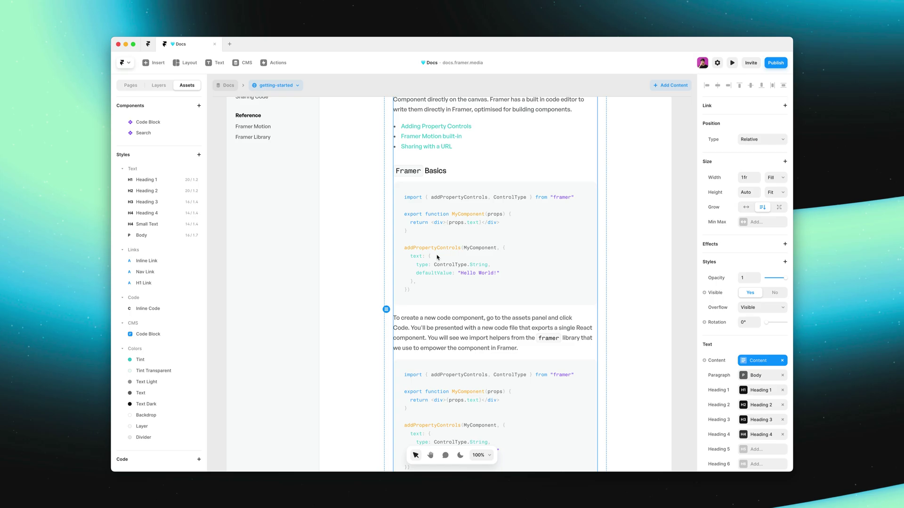
Step: Try the teal Tint fill on the Inline Code style, then revert it to Layer
left_click(180, 310)
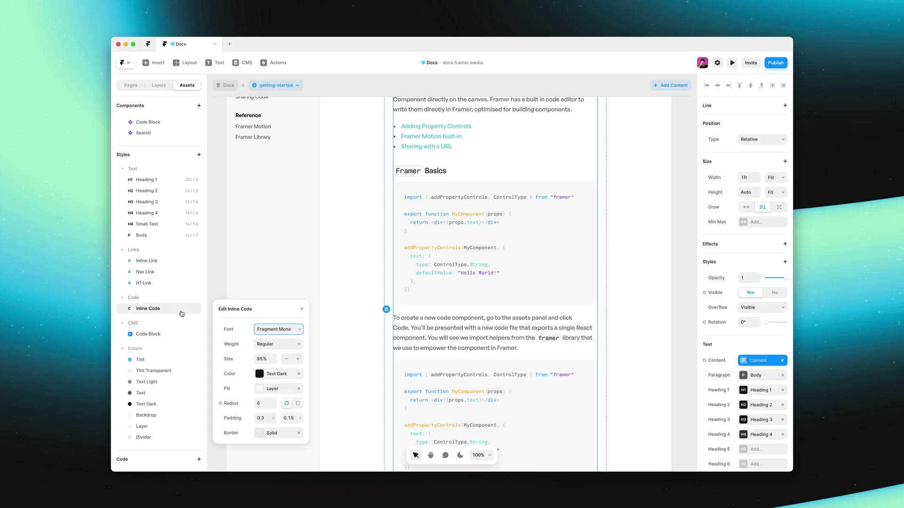
left_click(260, 389)
left_click(256, 372)
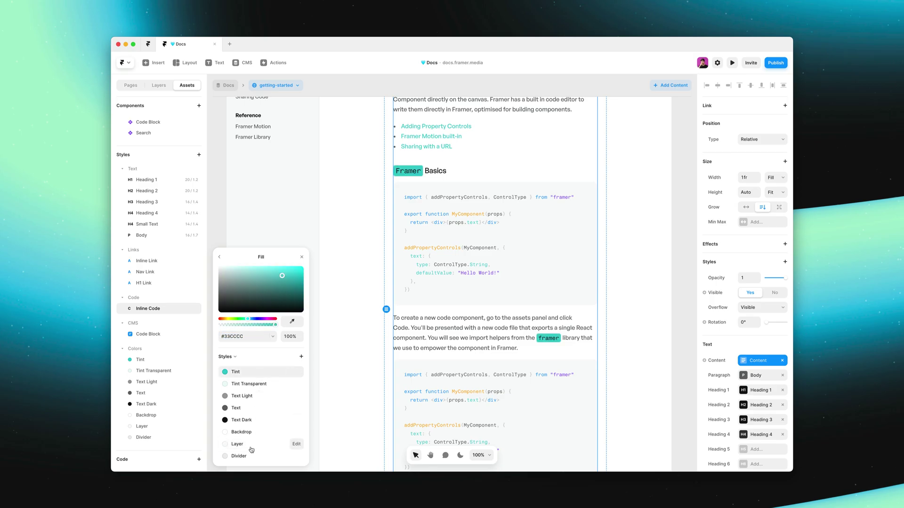
left_click(249, 444)
Step: Set Inline Code padding to 0.3 and select the Code Block style's padding field
left_click(220, 257)
left_click(260, 366)
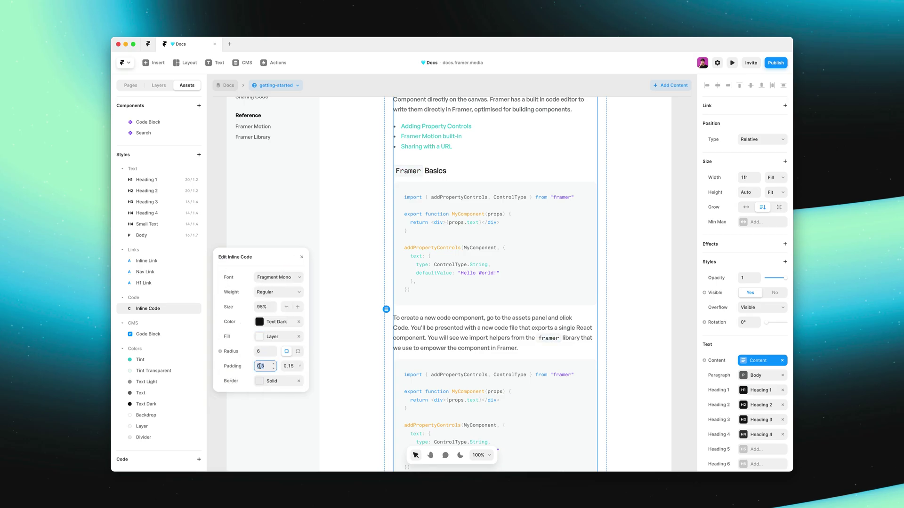
type("0.3")
left_click(169, 336)
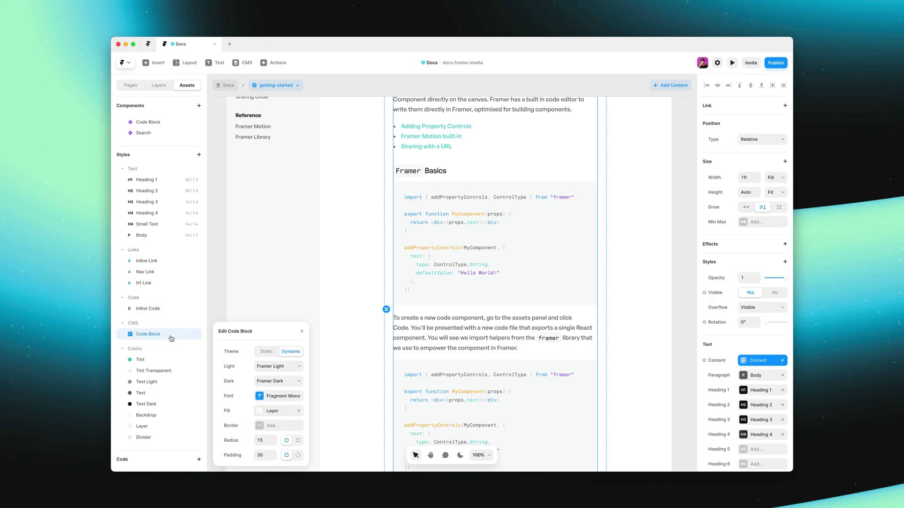
left_click(265, 455)
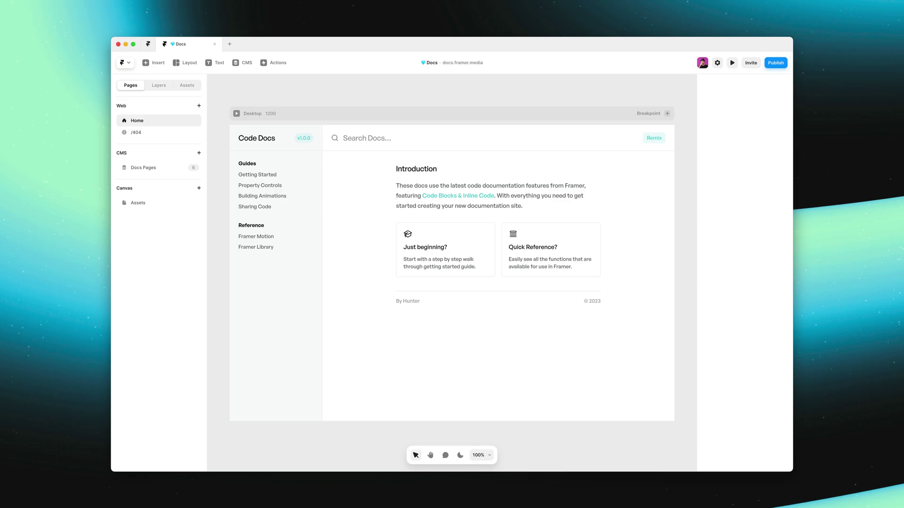
Step: Insert a Utility Code Block below the Home Introduction paragraph, above the guide cards
left_click(161, 69)
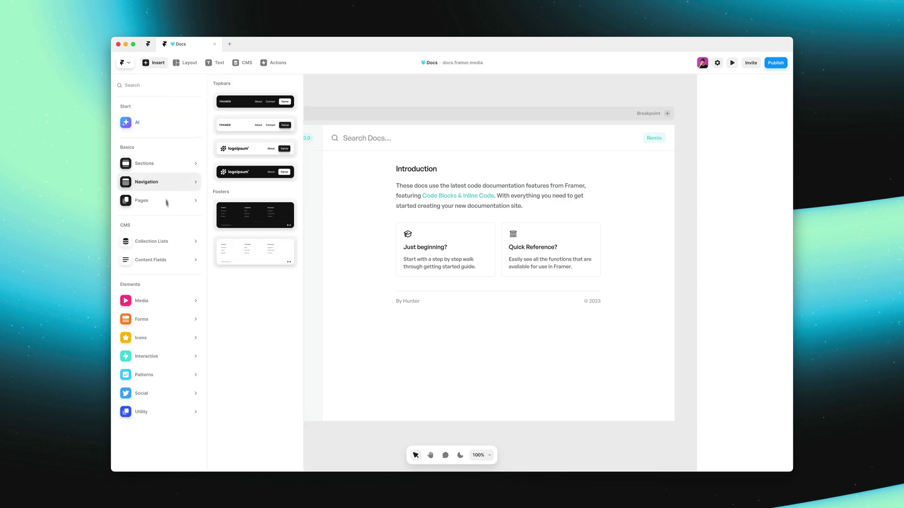
mouse_move(167, 415)
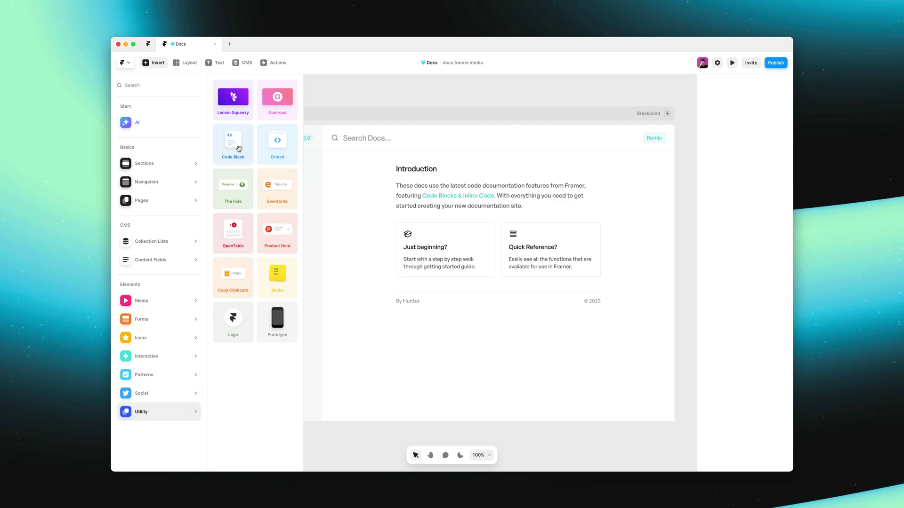
left_click_drag(239, 149, 448, 218)
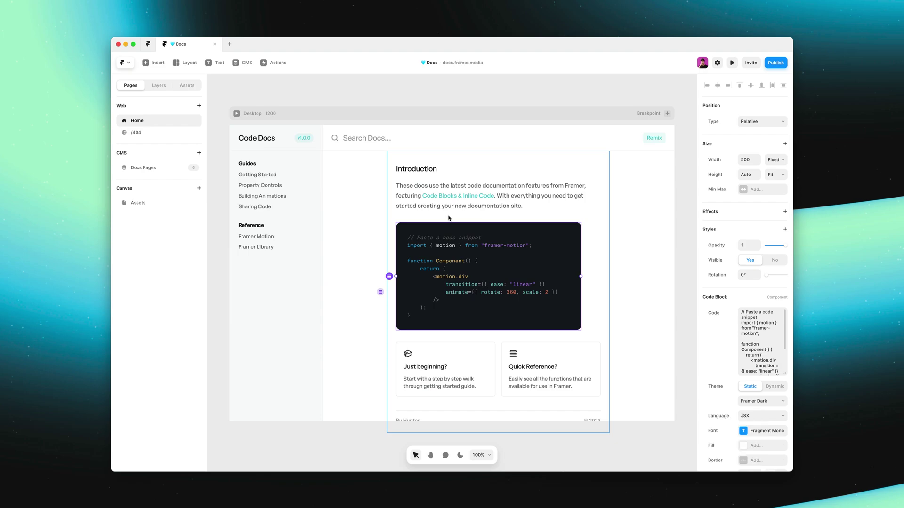
Step: Switch the code block to the Framer Light theme and widen it slightly
left_click(757, 404)
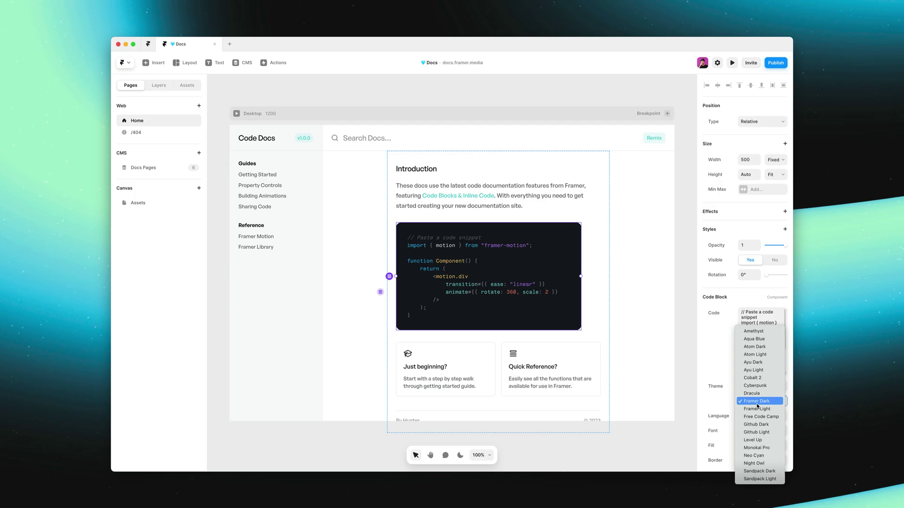
left_click(757, 409)
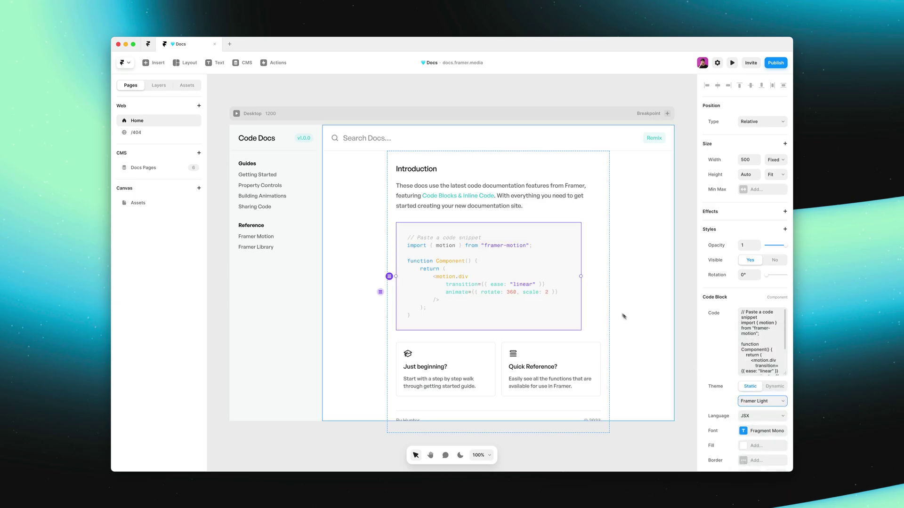
mouse_move(579, 276)
left_mouse_down()
mouse_move(614, 277)
mouse_move(592, 277)
left_mouse_up()
Step: Give the code block Fixed height and Fill width, then delete it from Home
left_click(776, 175)
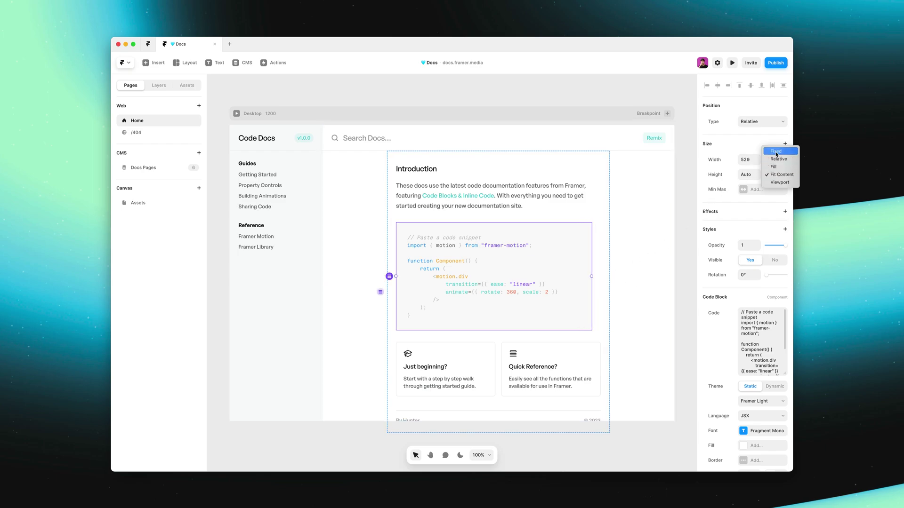
left_click(774, 151)
mouse_move(591, 330)
left_mouse_down()
mouse_move(494, 241)
mouse_move(605, 286)
mouse_move(585, 346)
mouse_move(600, 337)
left_mouse_up()
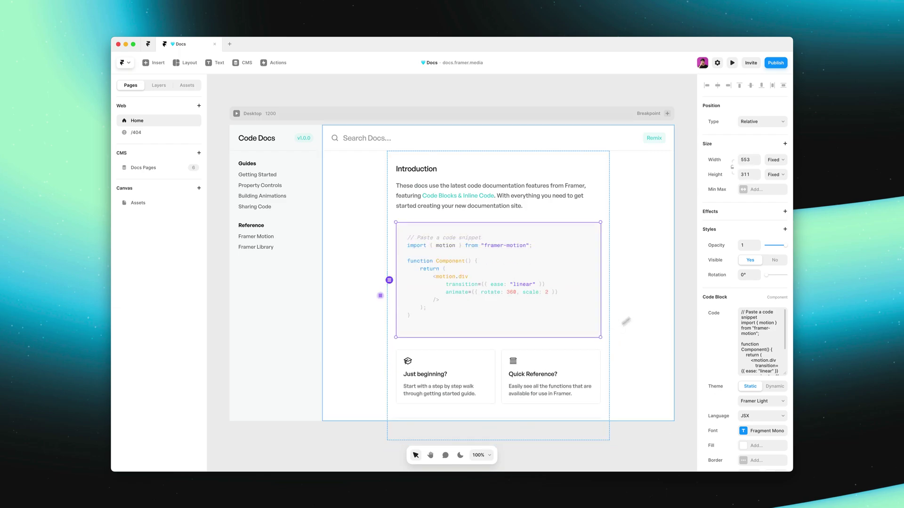
left_click(775, 160)
left_click(773, 175)
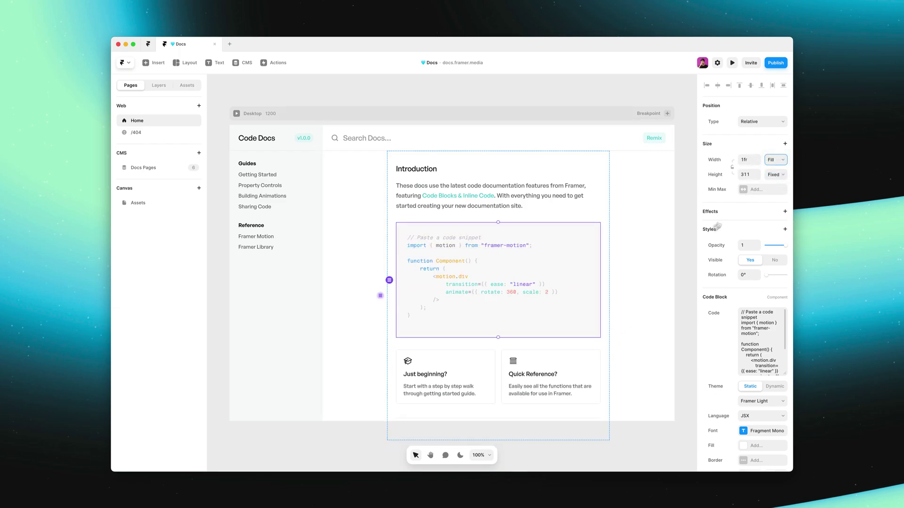
key("BackSpace")
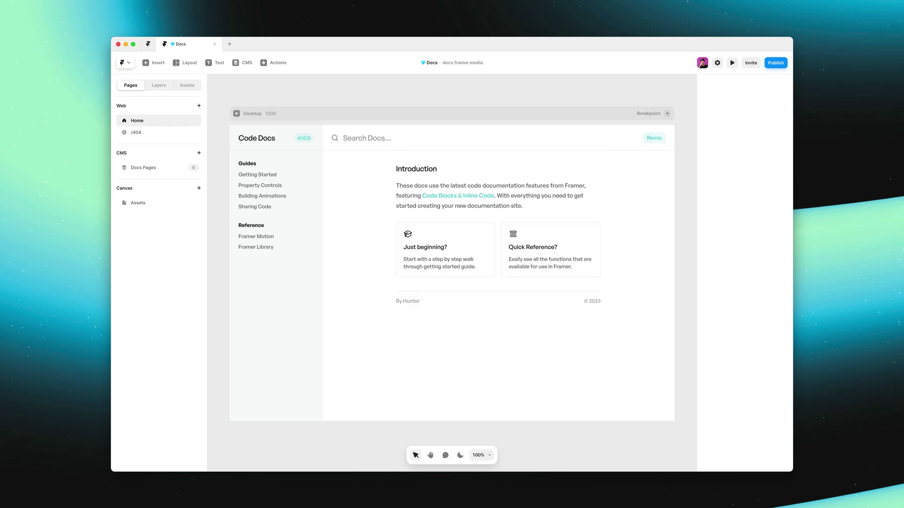